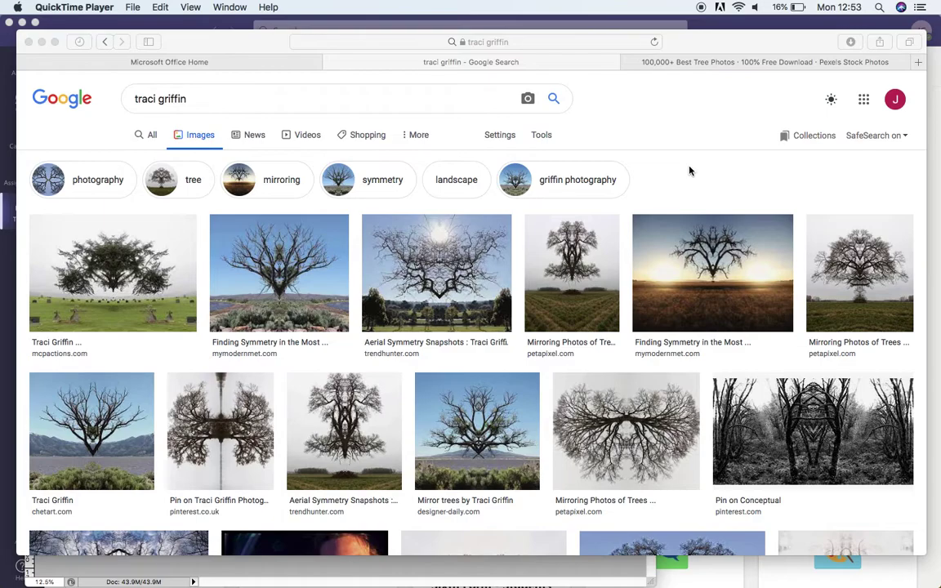
Duplicate the tree photo's Background layer as Layer 1.
mouse_move(558, 568)
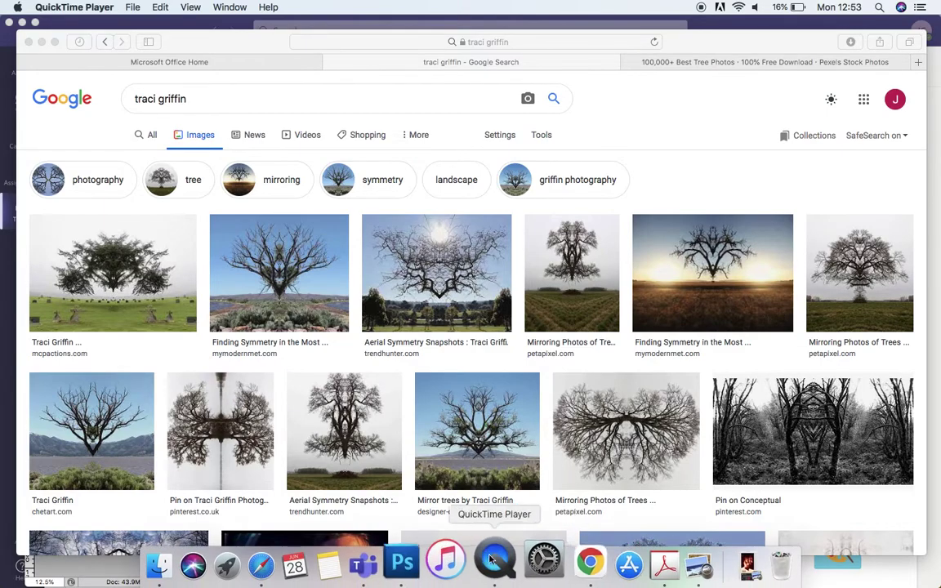
click(423, 564)
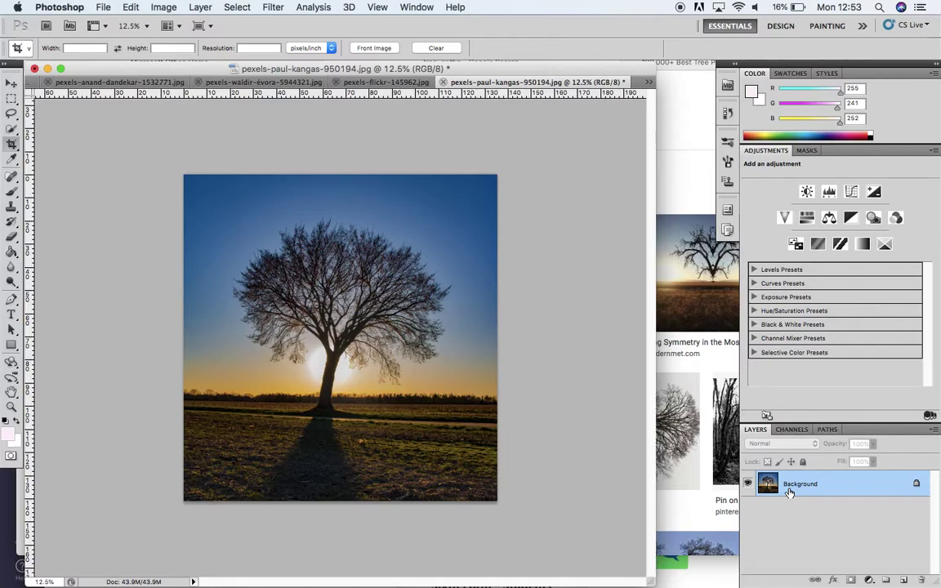
key(super+j)
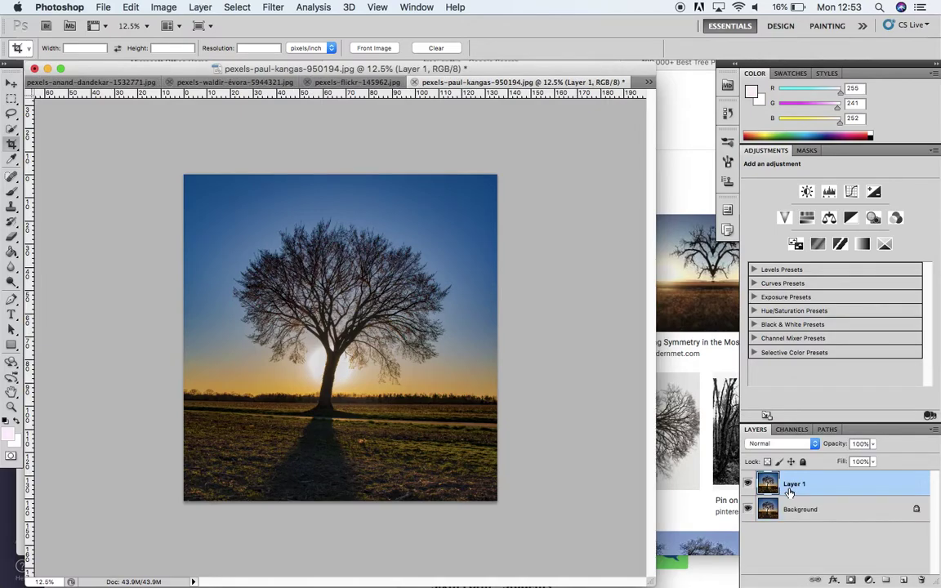
right_click(840, 509)
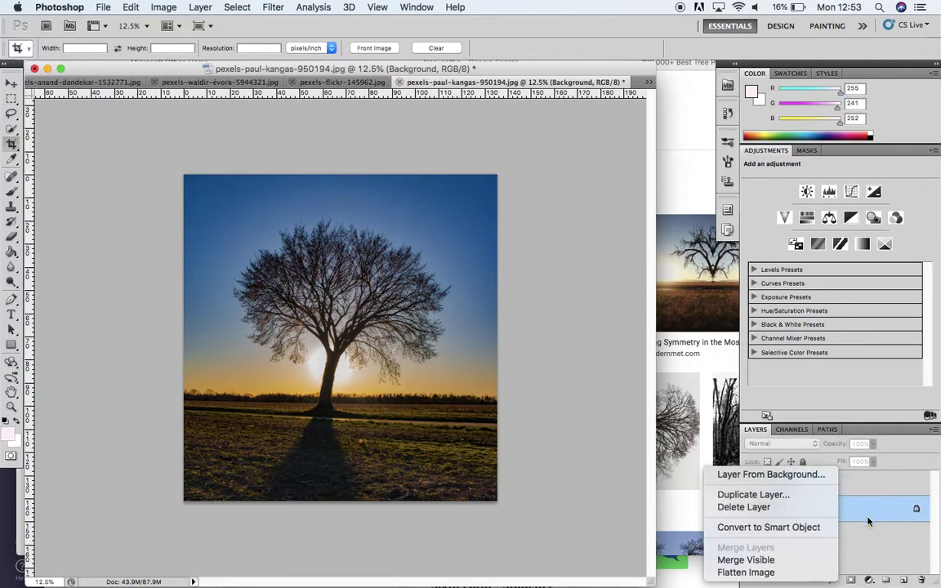
click(868, 514)
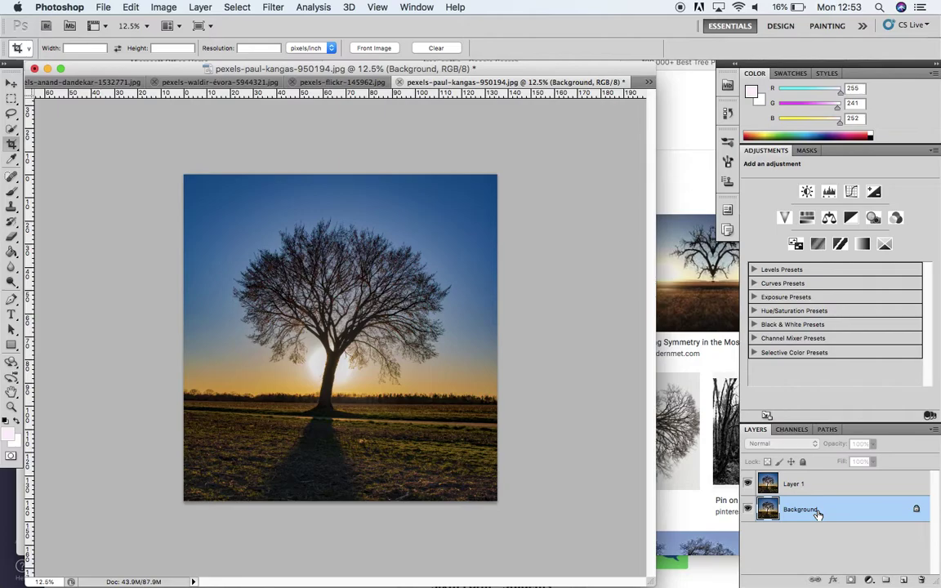
Hide the Background layer, leaving Layer 1 active and visible.
click(747, 509)
click(808, 484)
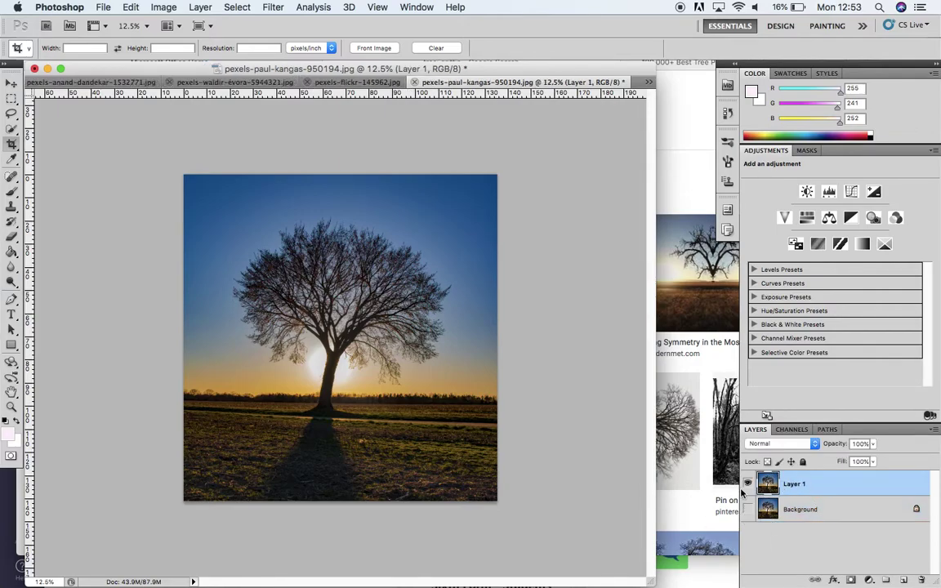
click(747, 484)
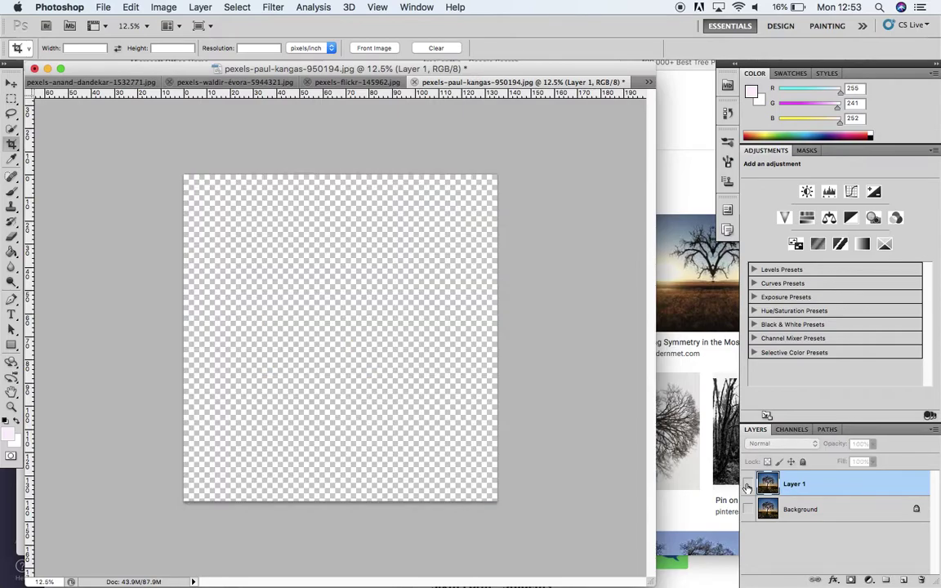
click(747, 484)
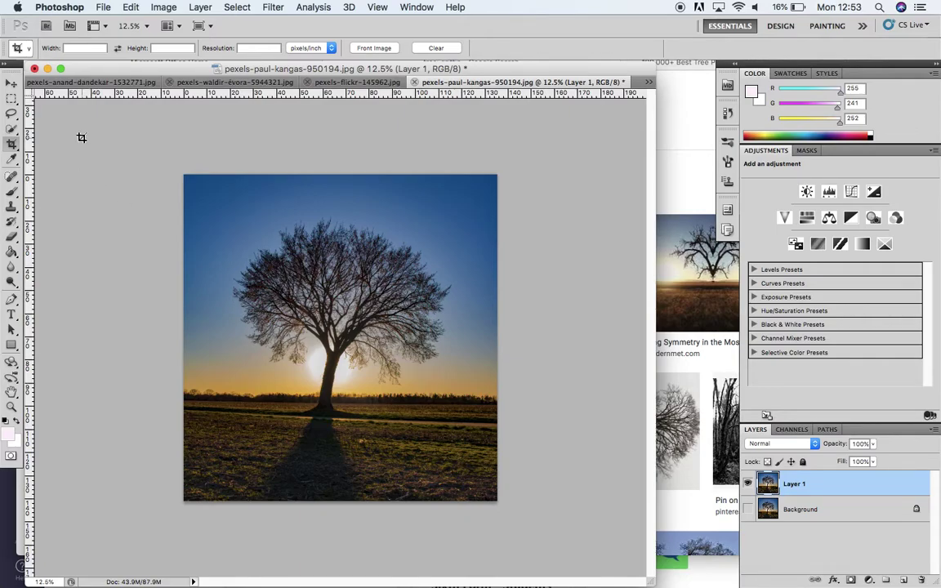
Draw a rectangular marquee from the trunk at the top edge to the bottom-right corner.
click(12, 98)
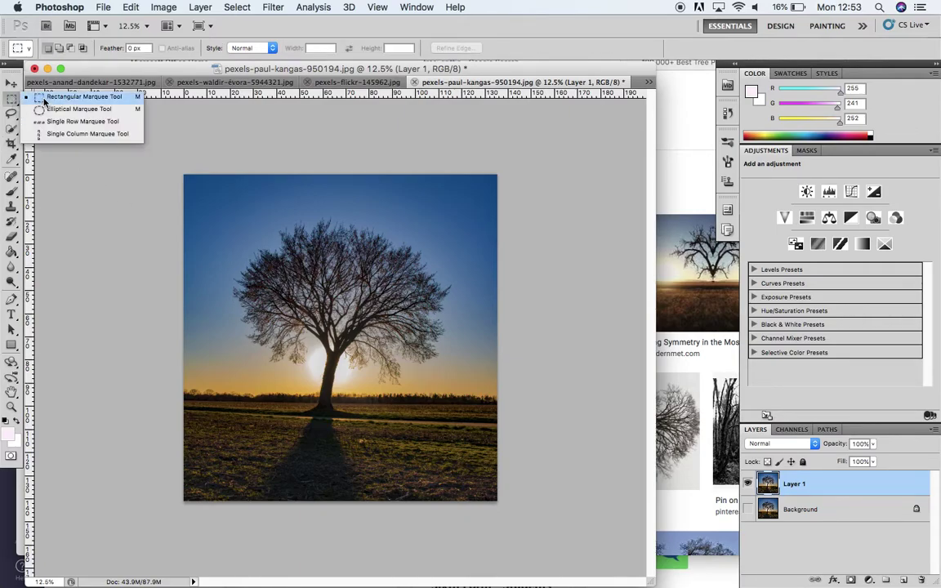
click(46, 98)
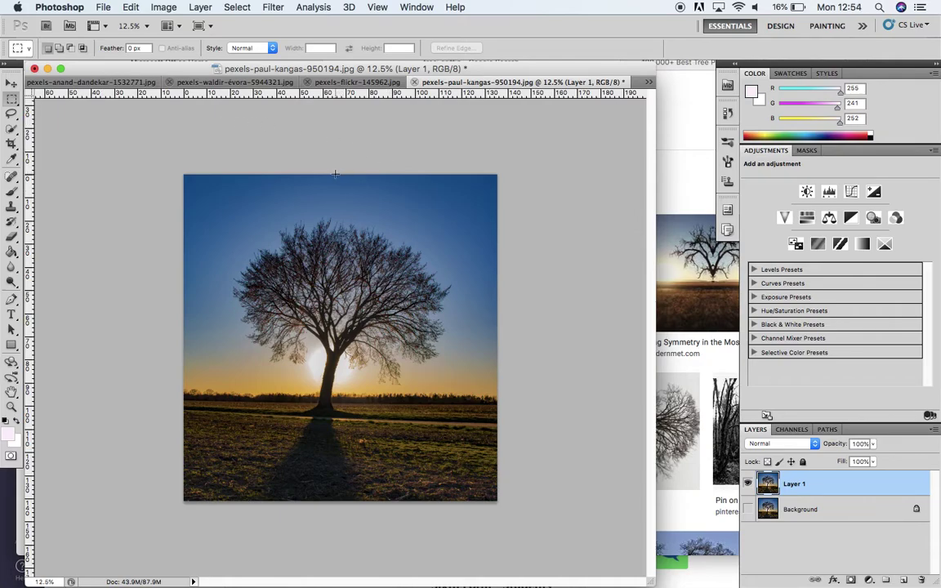
drag(331, 174, 496, 506)
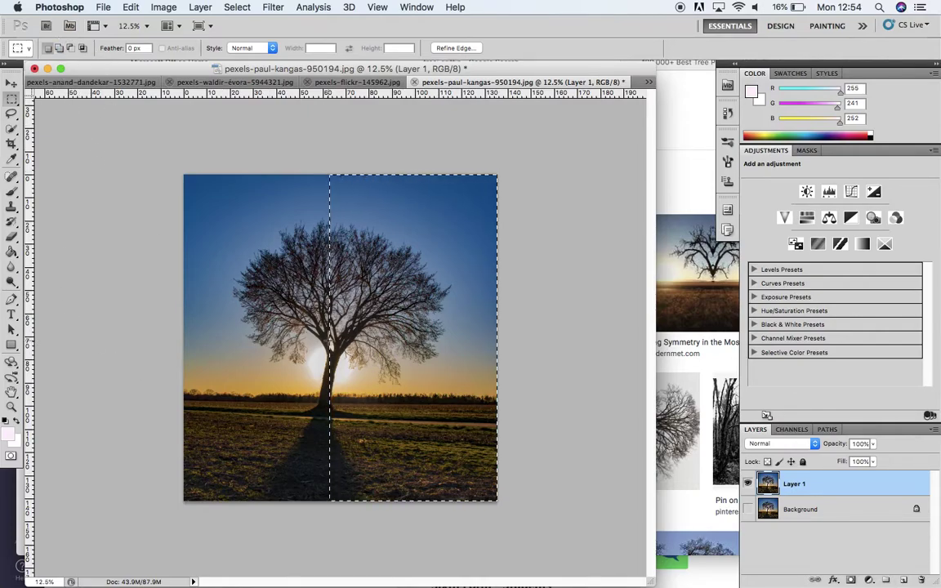
click(314, 318)
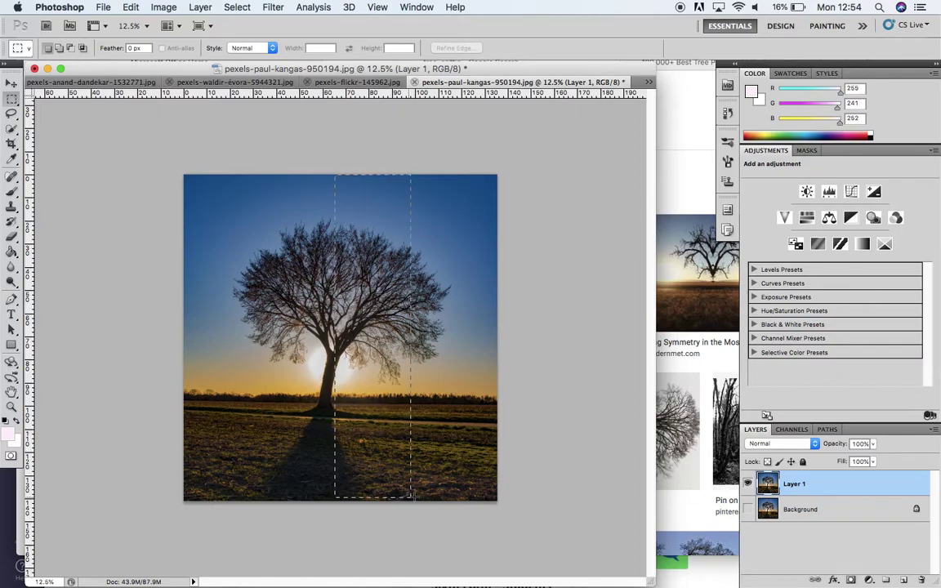
key(super+z)
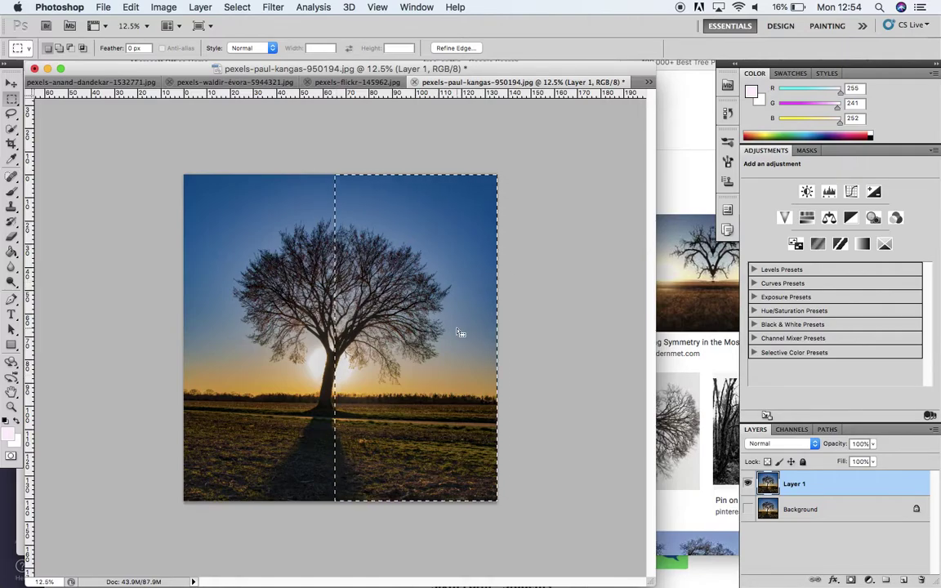
Copy the selected right half onto a new Layer 2 and hide Layer 1.
key(super+c)
key(super+v)
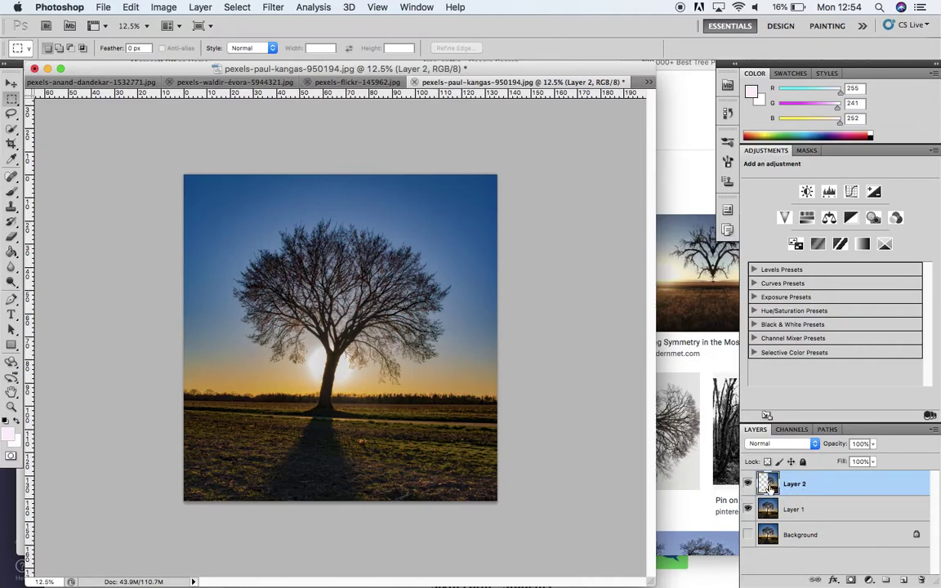
click(750, 512)
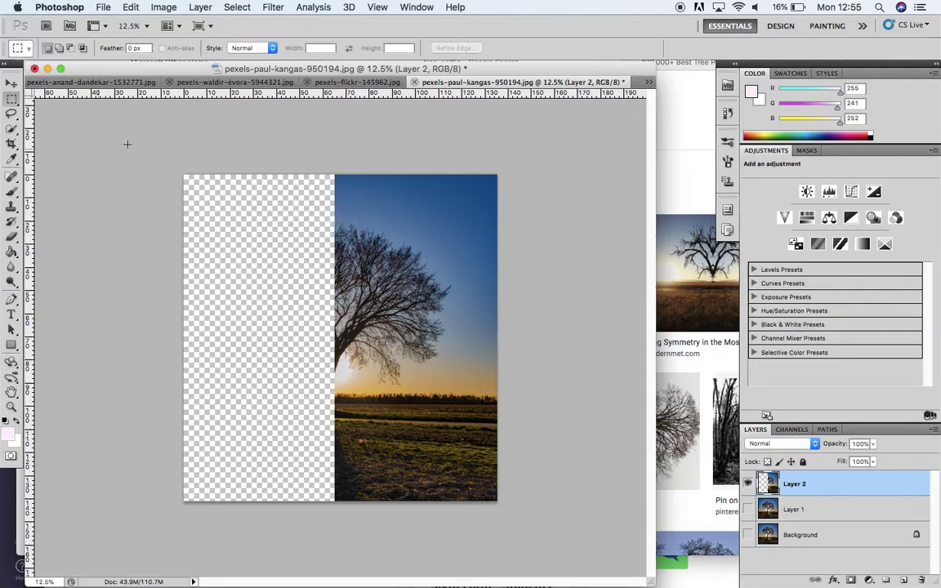
Flip Layer 2 horizontally with Edit > Transform > Flip Horizontal.
click(128, 10)
mouse_move(170, 298)
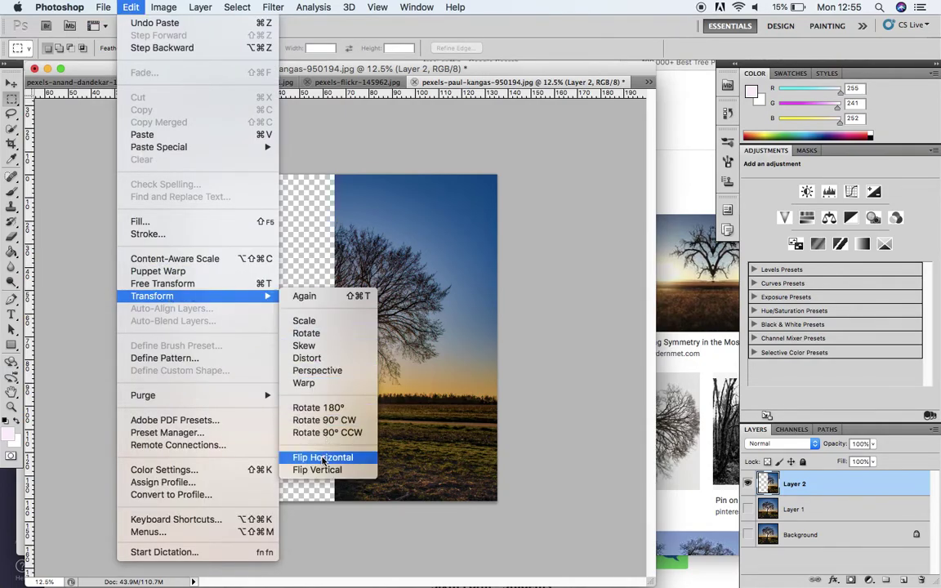
click(322, 459)
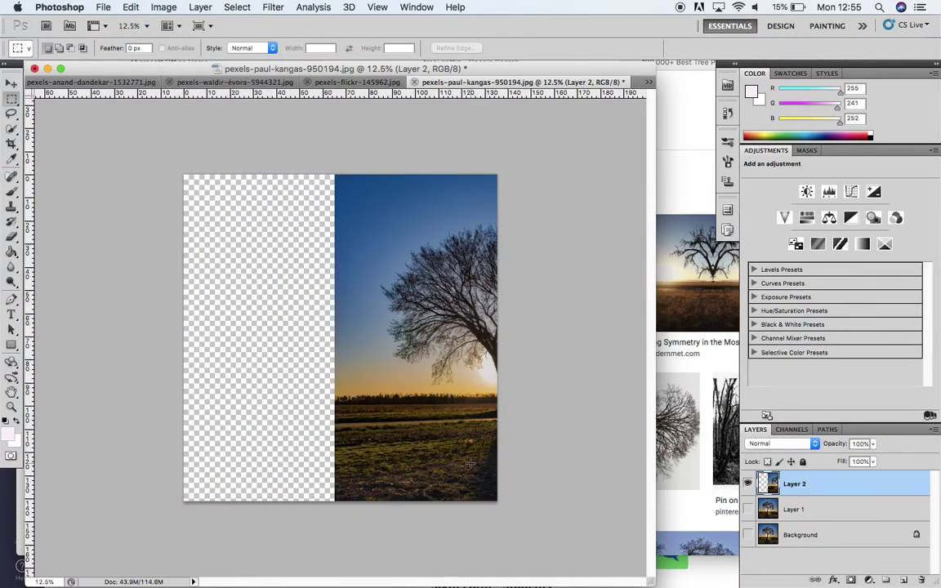
Move the flipped half to the left side and show Layer 1 beneath it.
click(12, 84)
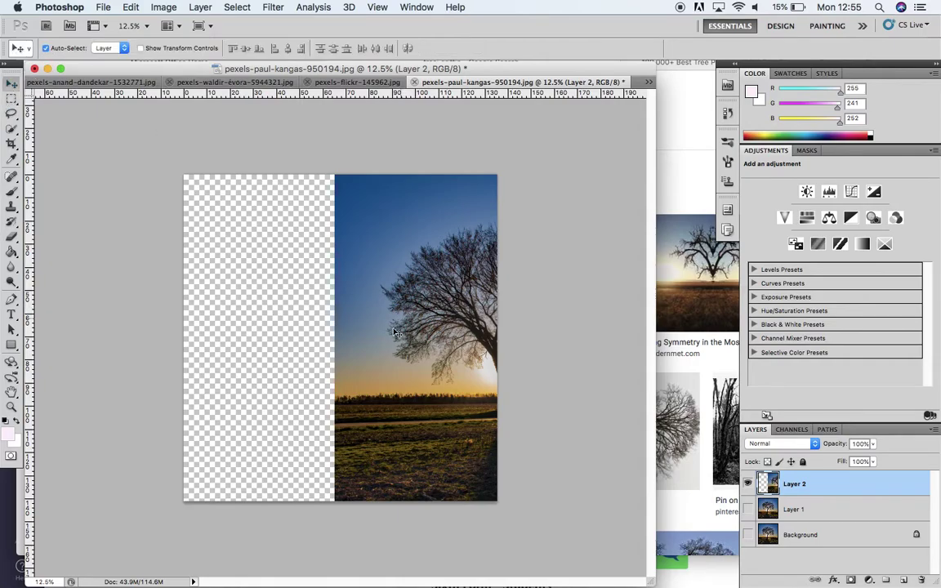
drag(403, 360, 234, 320)
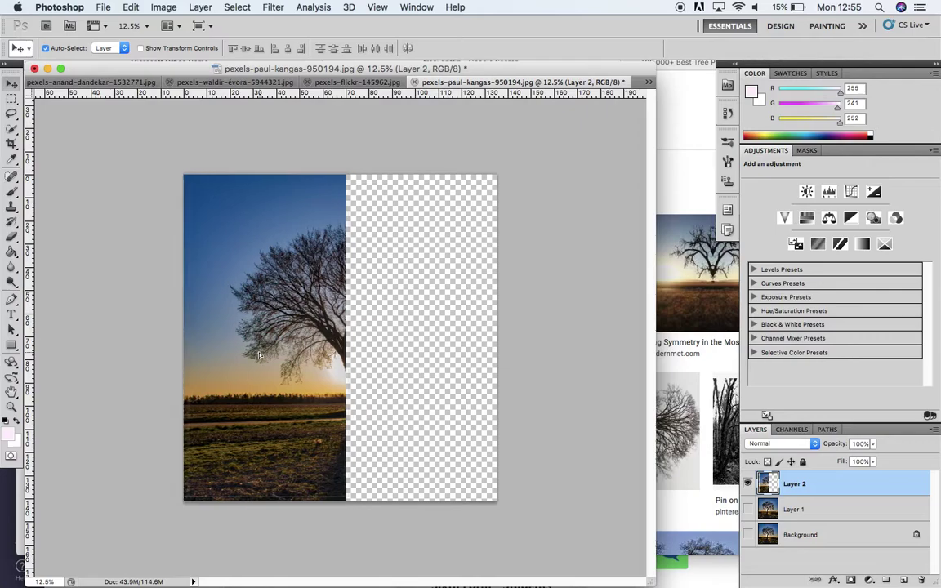
click(749, 513)
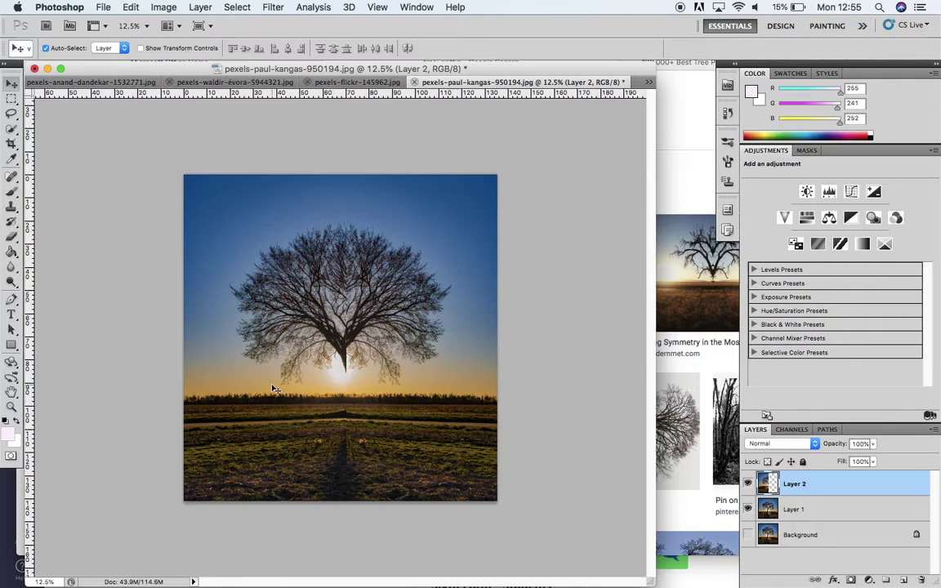
mouse_move(273, 389)
mouse_down()
mouse_move(252, 389)
mouse_move(270, 389)
mouse_up()
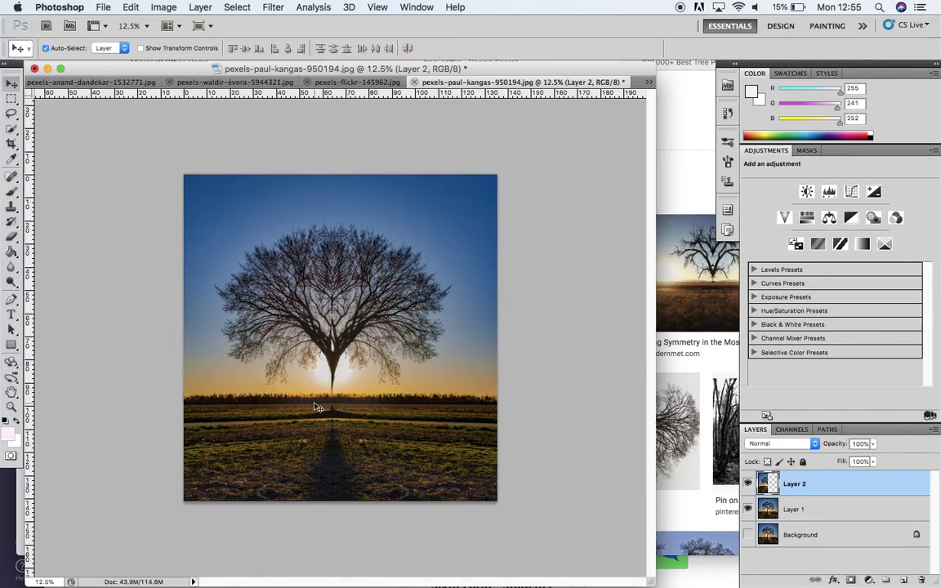
key(ctrl+z)
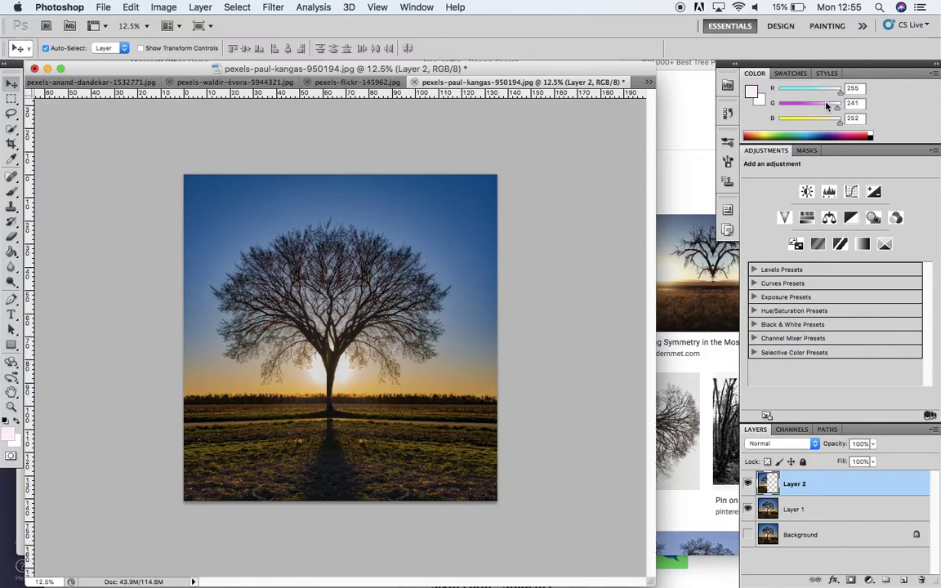
click(691, 200)
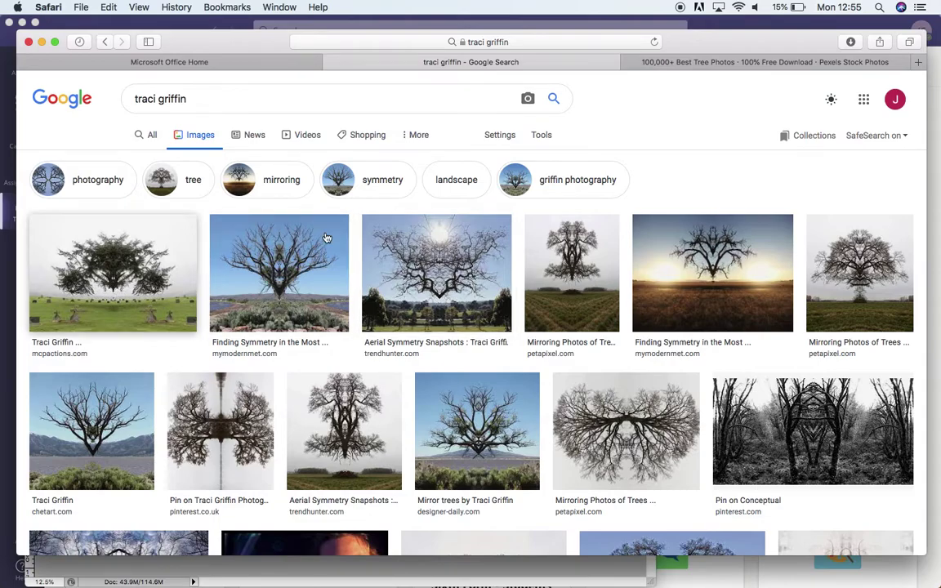
Shift Layer 2 slightly right so the mirrored halves meet seamlessly at the centre.
mouse_move(362, 582)
click(427, 562)
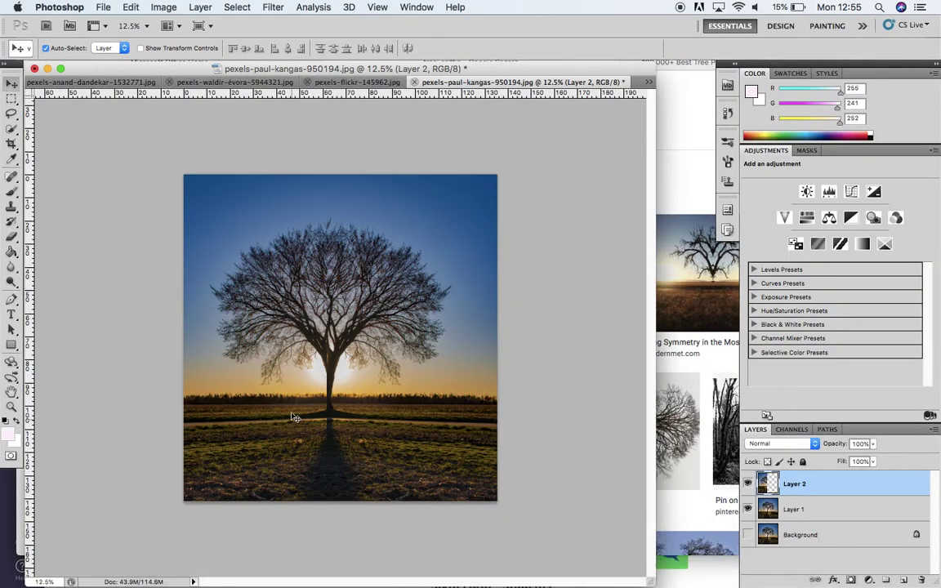
drag(292, 397, 298, 398)
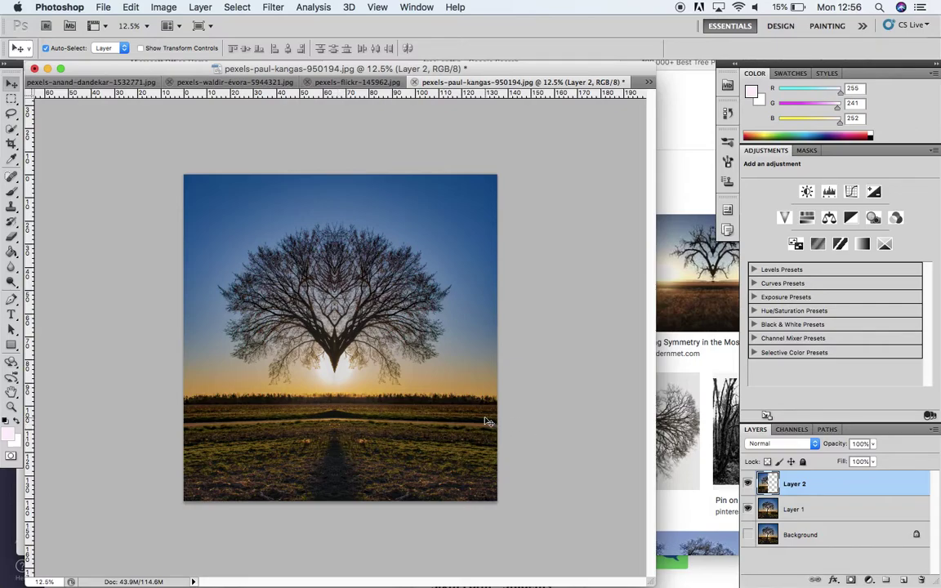
Crop the image with the right edge pulled in to trim the dark strip.
click(12, 144)
drag(174, 162, 487, 543)
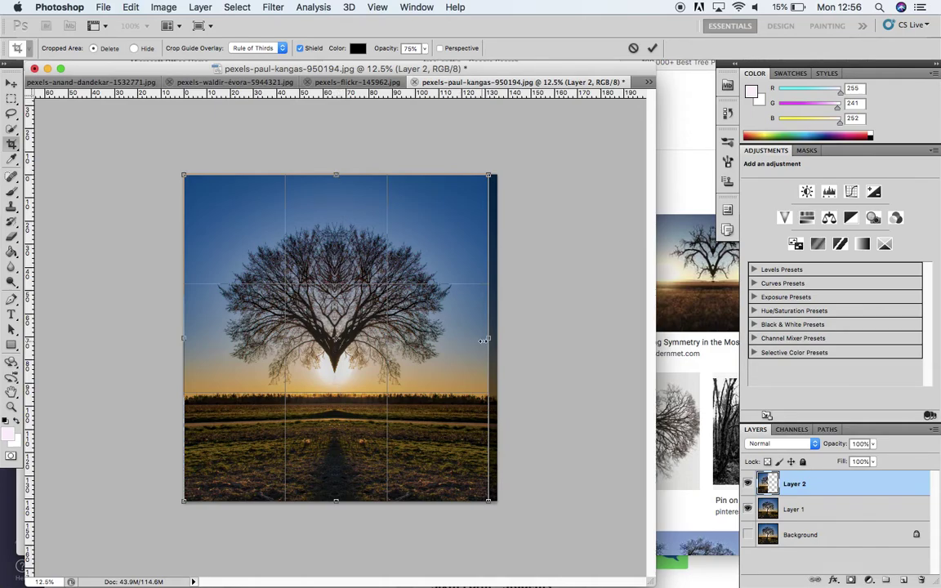
drag(487, 339, 484, 339)
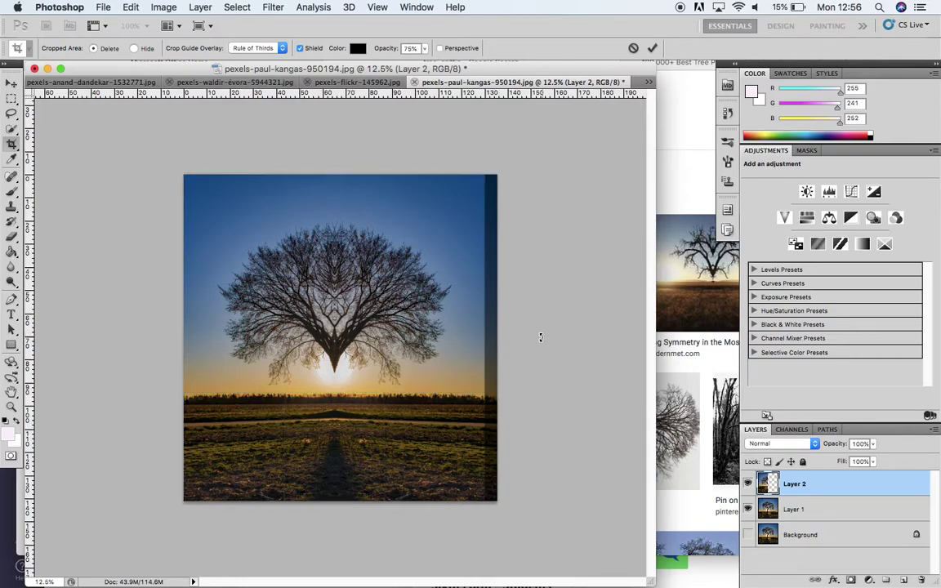
key(Return)
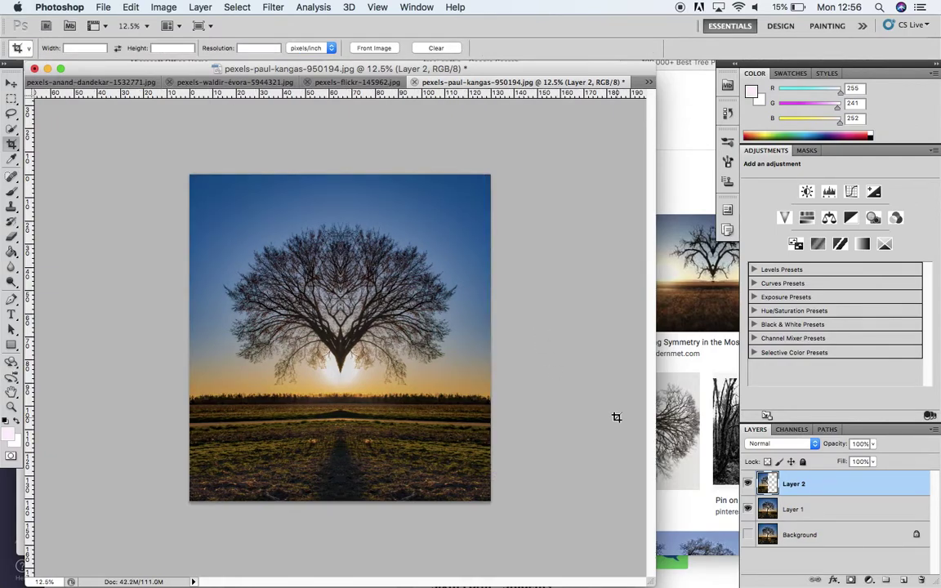